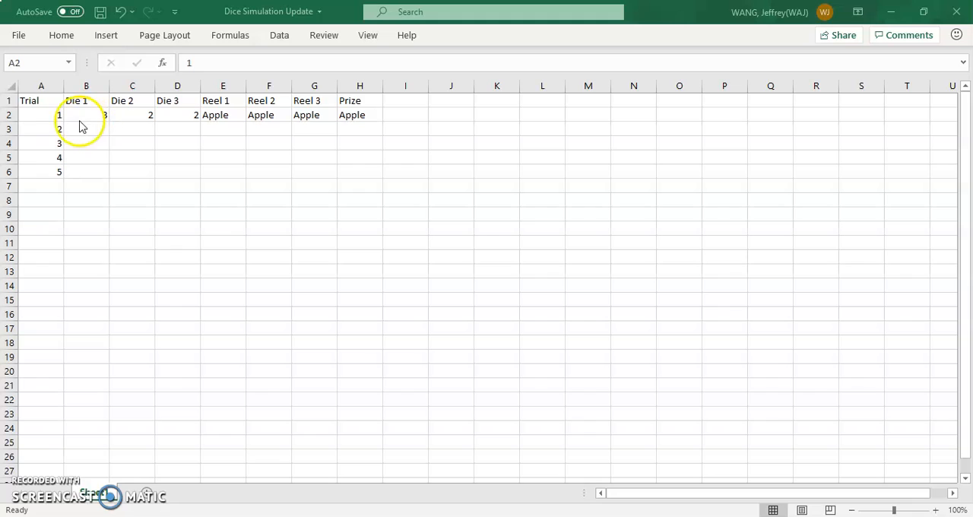
Step: Extend the Trial number series in column A down to row 101 so the trials run from 1 to 100
click(43, 114)
click(49, 100)
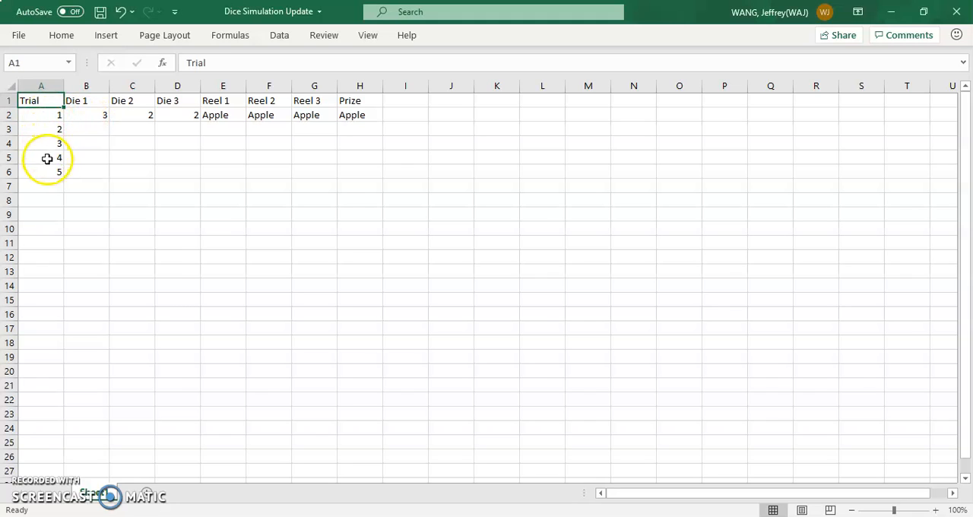
click(55, 118)
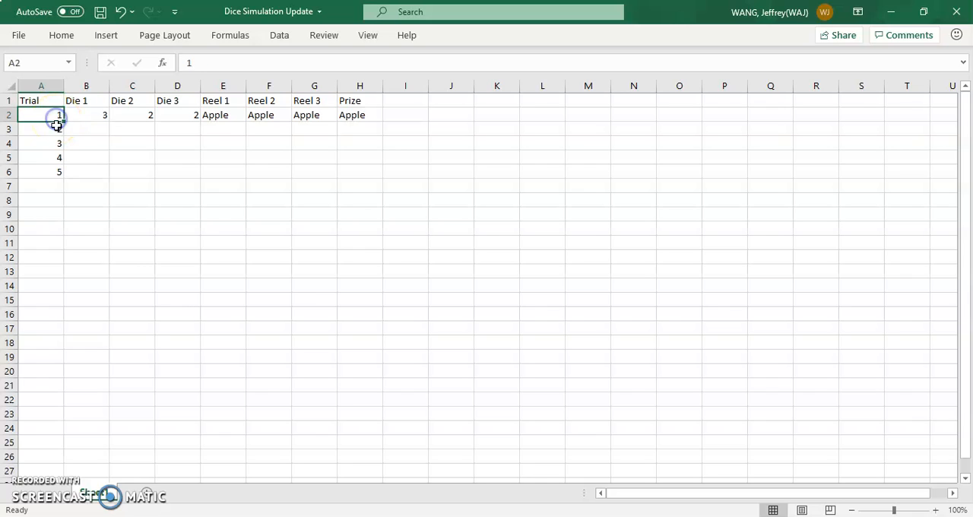
drag(56, 122, 56, 174)
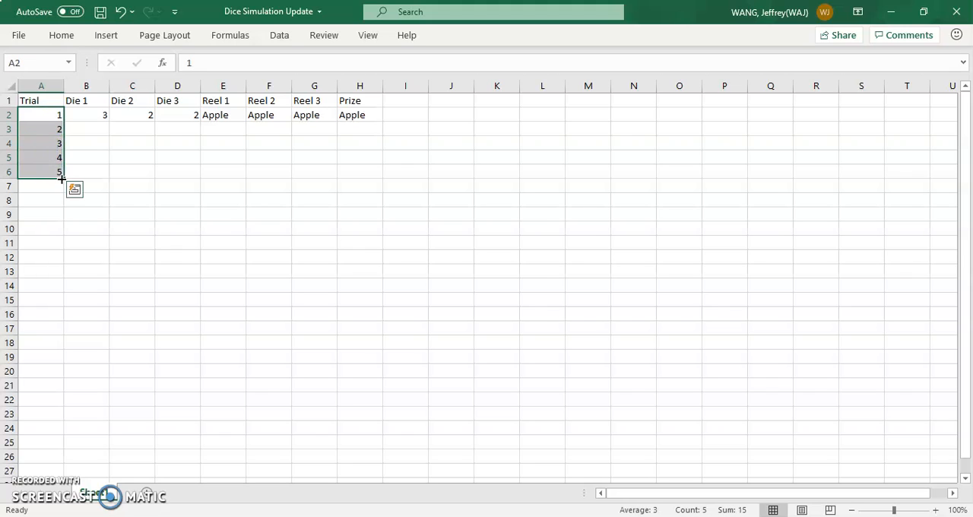
mouse_move(61, 179)
mouse_down()
mouse_move(64, 476)
mouse_move(68, 62)
mouse_move(64, 230)
mouse_move(64, 162)
mouse_up()
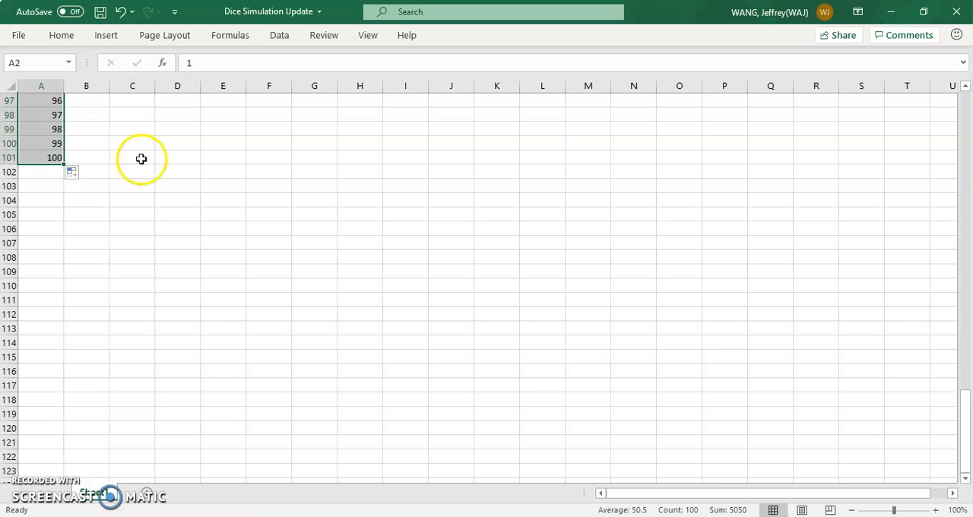
scroll(130, 189, up, 20)
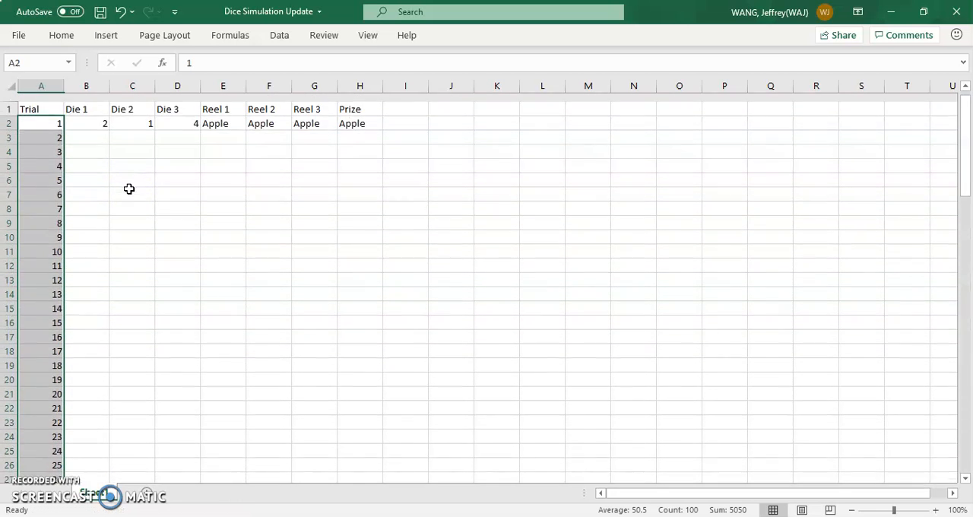
scroll(85, 241, down, 7)
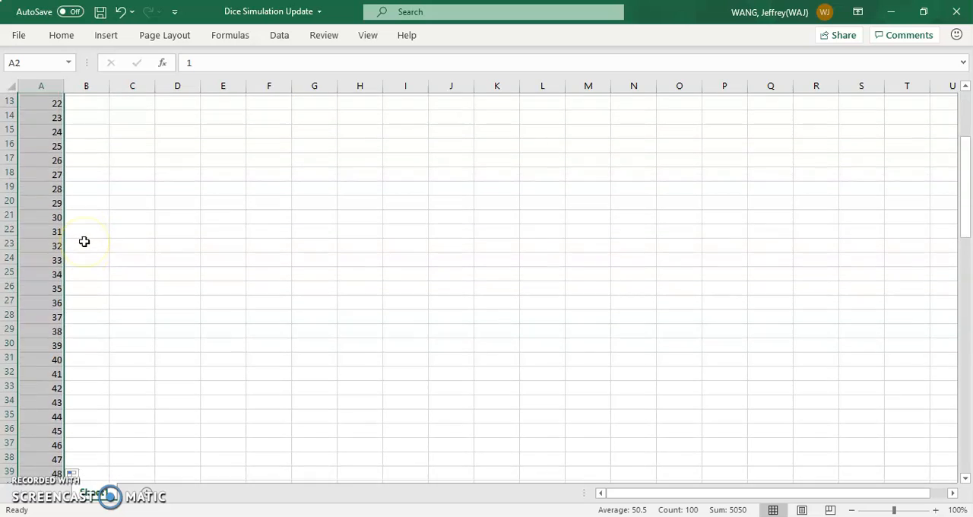
scroll(84, 241, down, 11)
scroll(85, 242, up, 15)
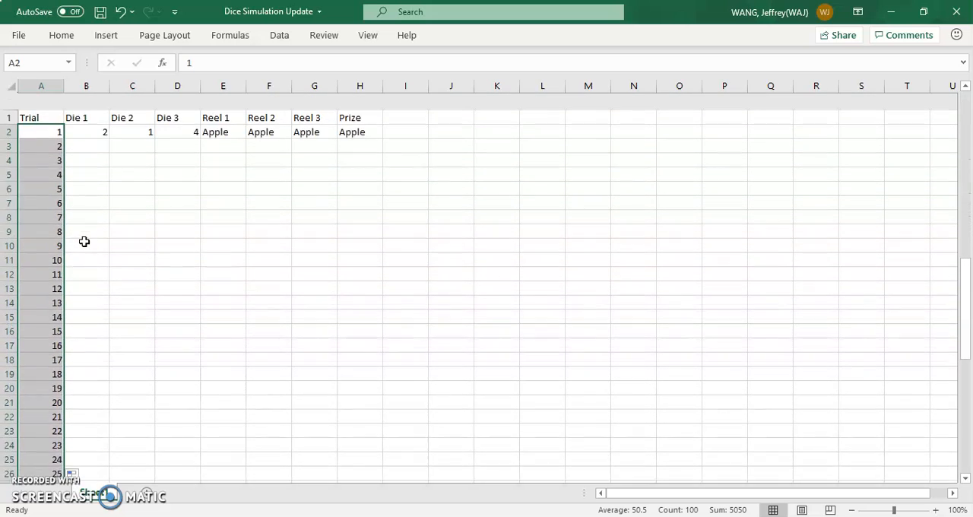
Step: Recalculate the sheet from a blank cell below the first Die 1 roll and review the die formulas in row 2
click(86, 114)
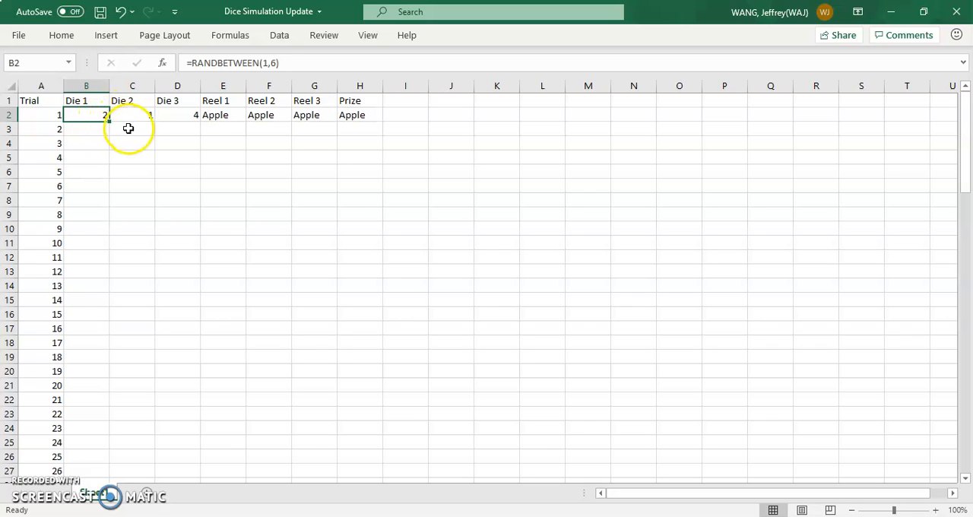
key(Down)
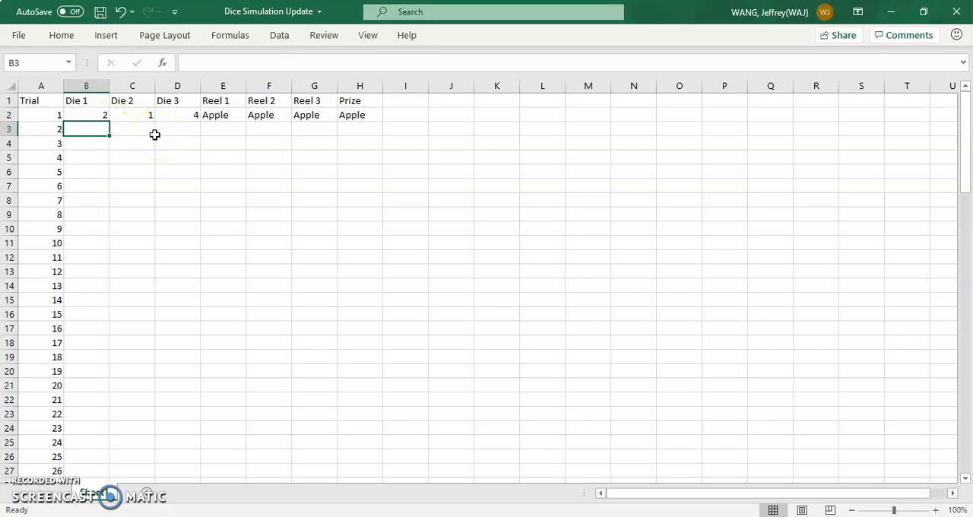
key(Return)
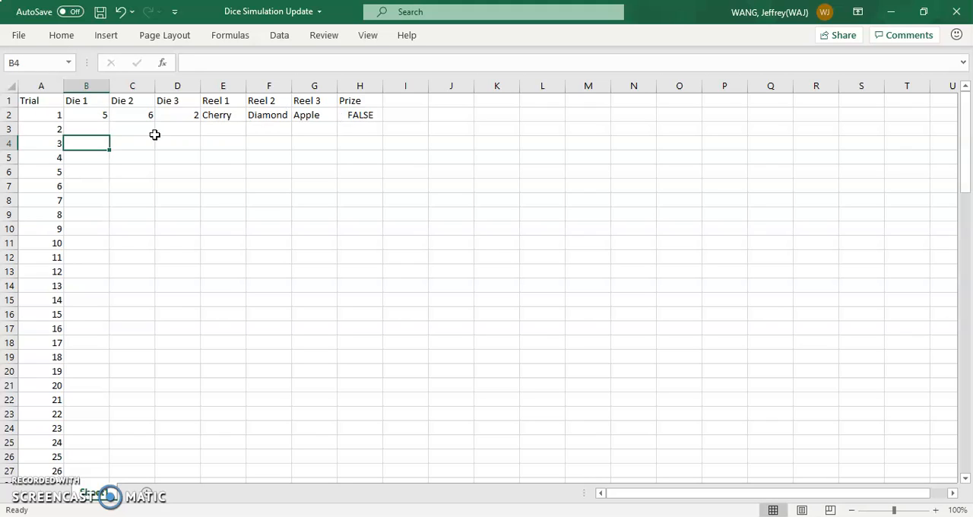
key(Left)
key(Up)
key(Up)
key(Right)
key(Right)
key(Right)
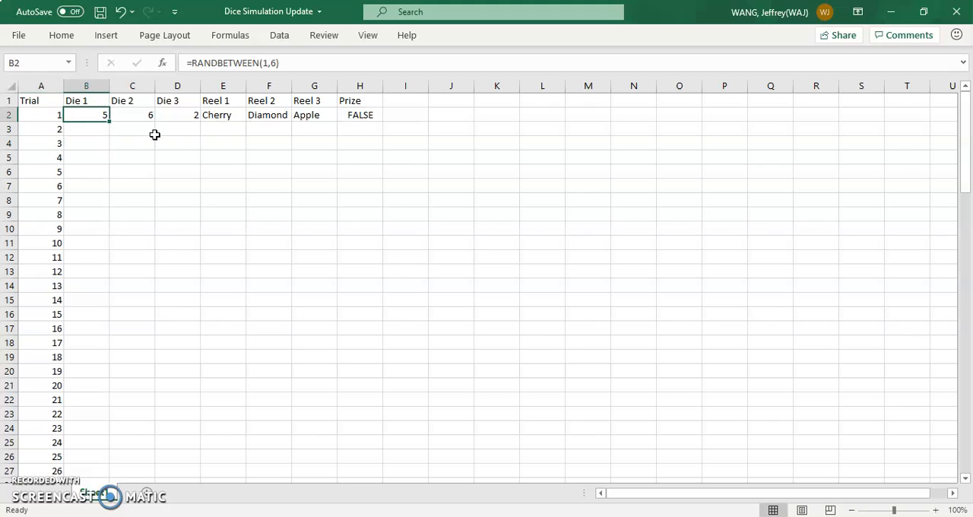
Step: Fill the three die formulas in B2:D2 down through trial 100
key(Left)
key(Left)
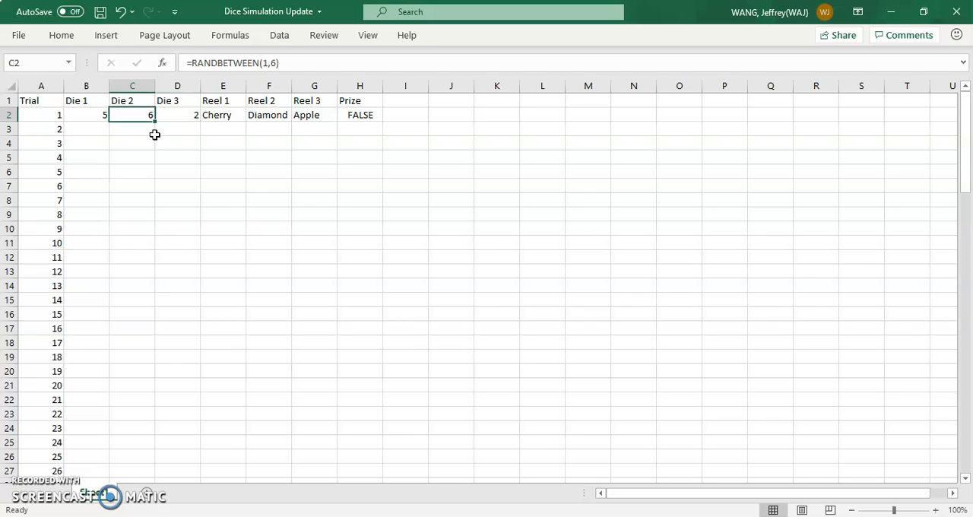
key(shift+Right)
key(shift+Right)
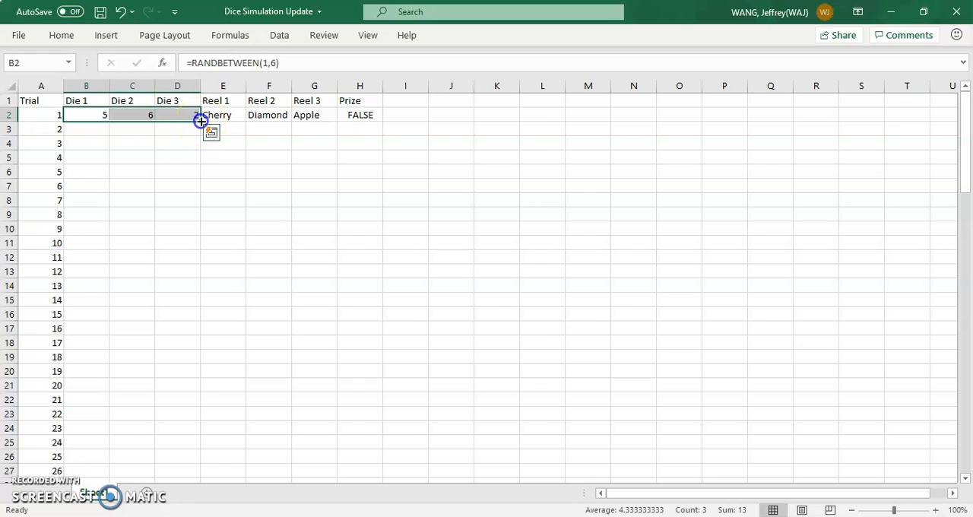
double_click(200, 121)
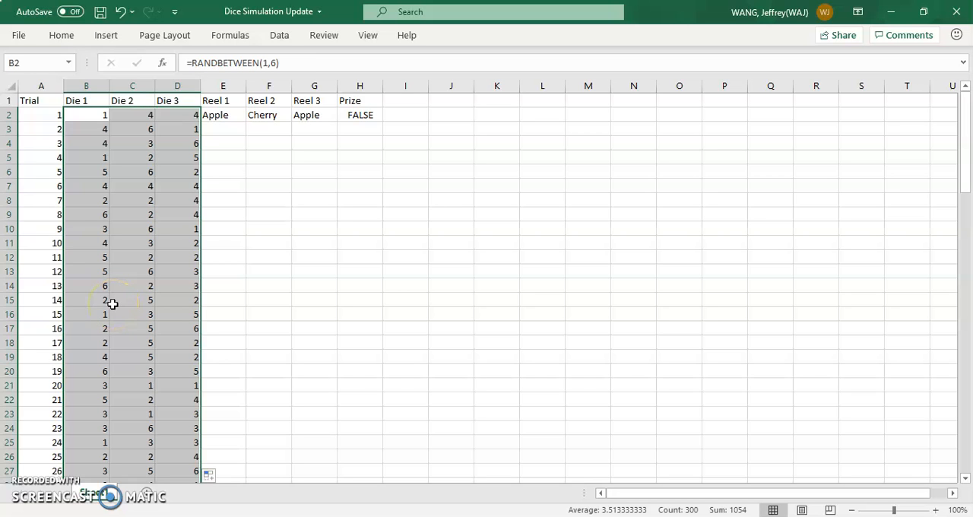
scroll(111, 303, down, 14)
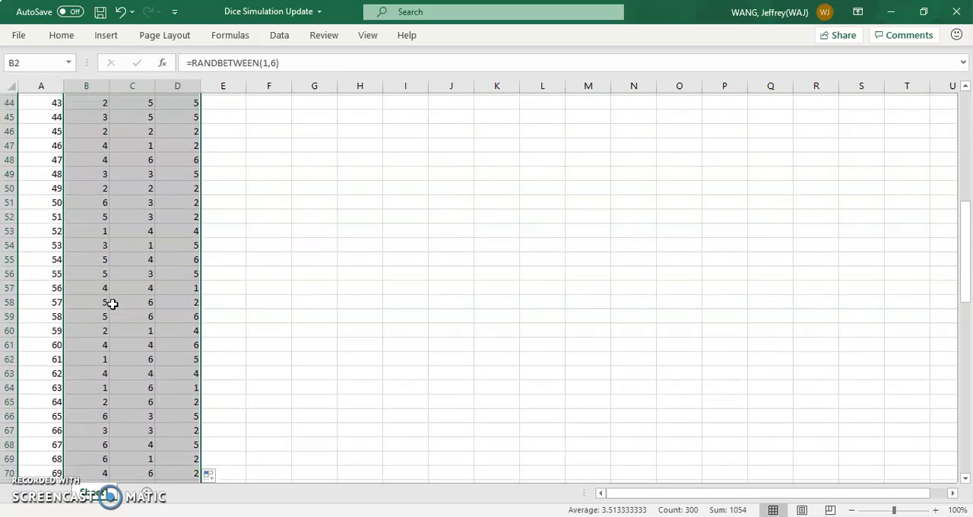
scroll(112, 303, down, 10)
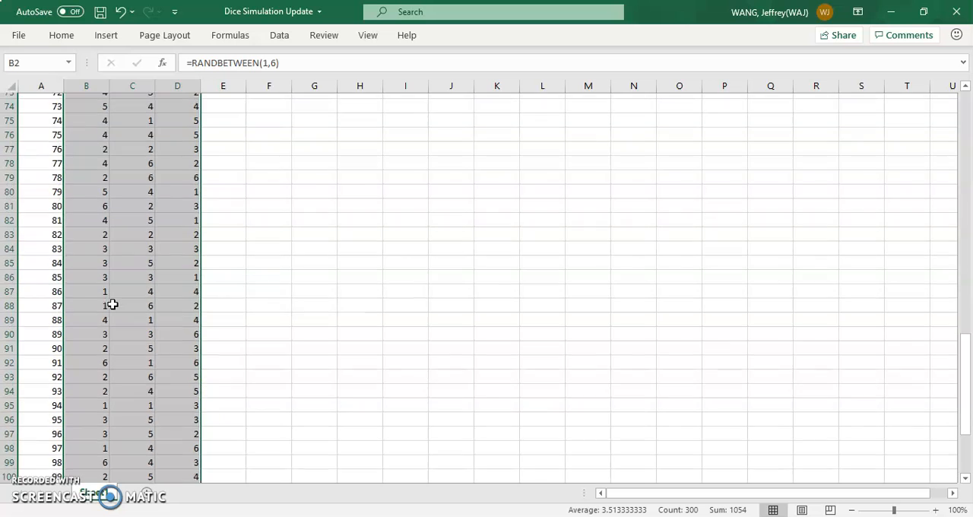
scroll(112, 304, down, 3)
scroll(111, 304, up, 20)
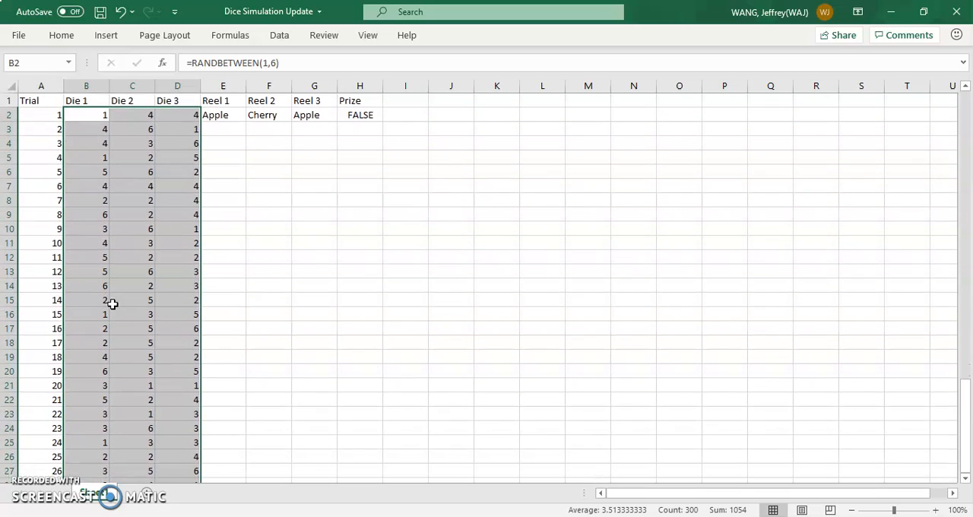
Step: Examine the Reel 1, Reel 2 and Reel 3 formulas in row 2 and the Die 1 cell that Reel 1 references
click(226, 102)
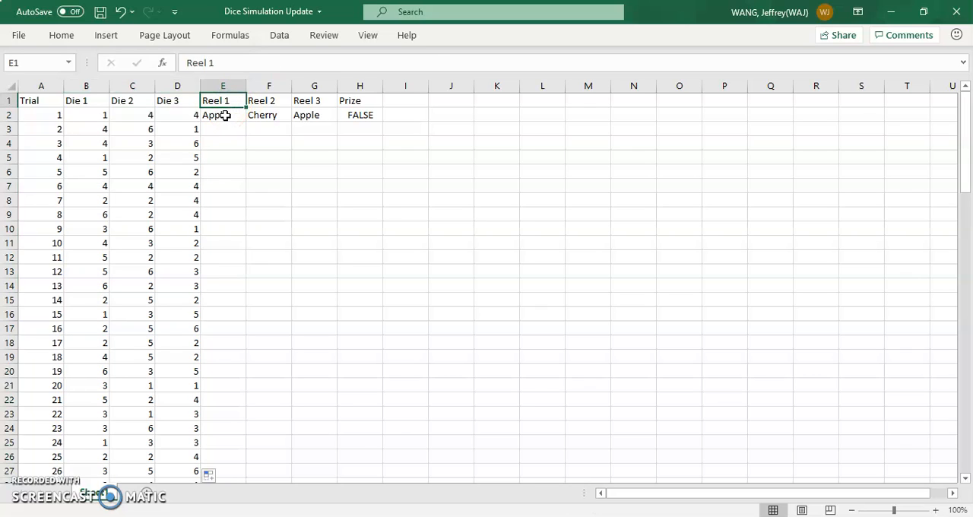
click(225, 116)
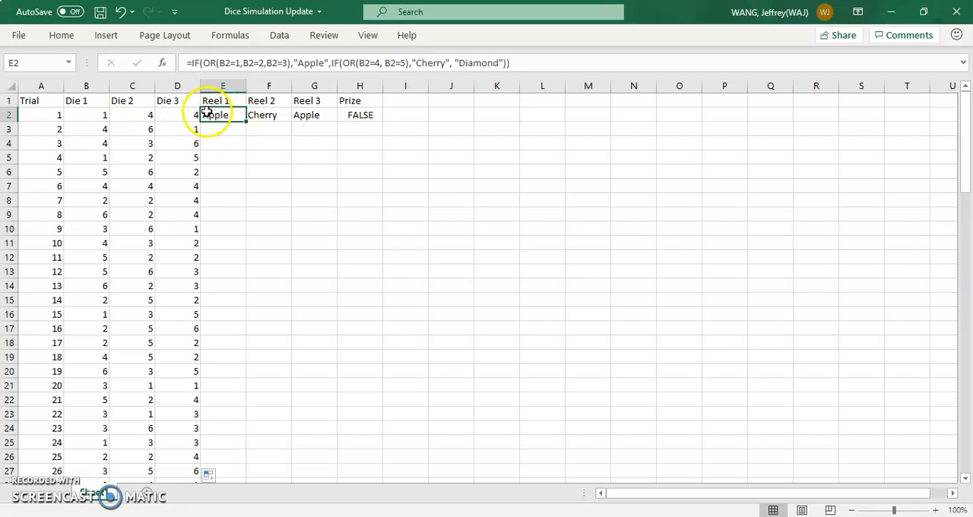
click(103, 114)
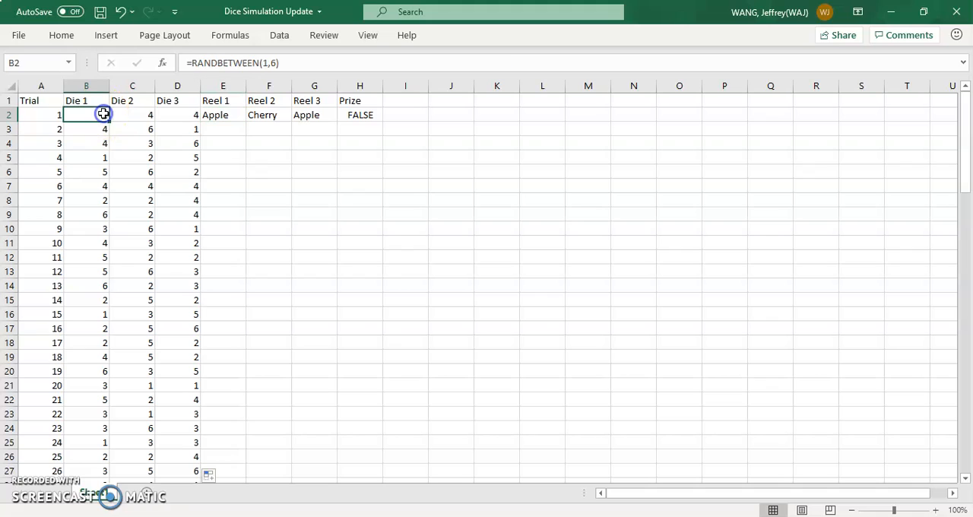
click(217, 115)
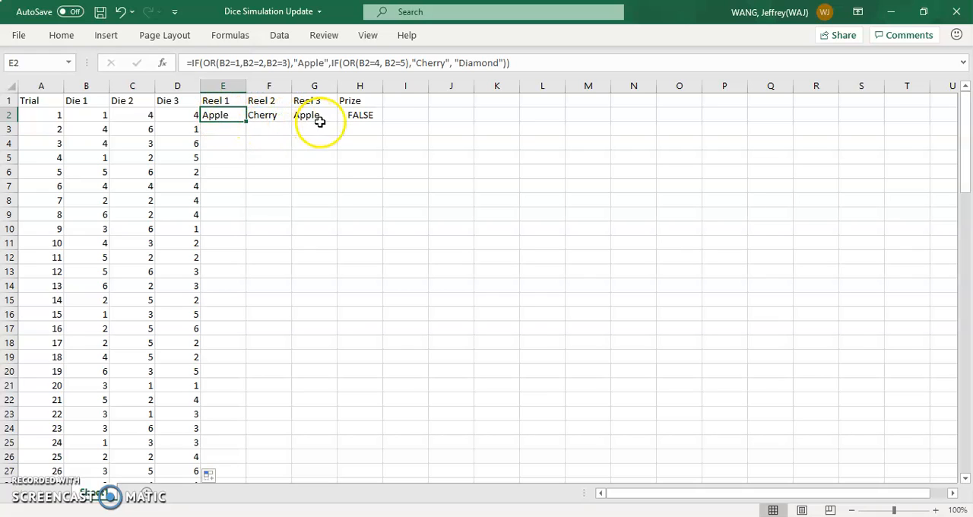
click(93, 114)
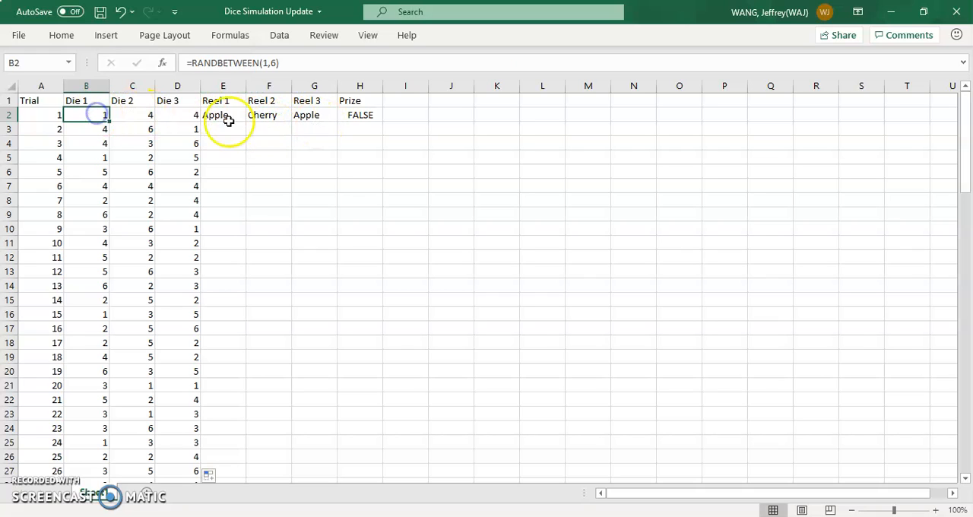
click(275, 118)
click(320, 116)
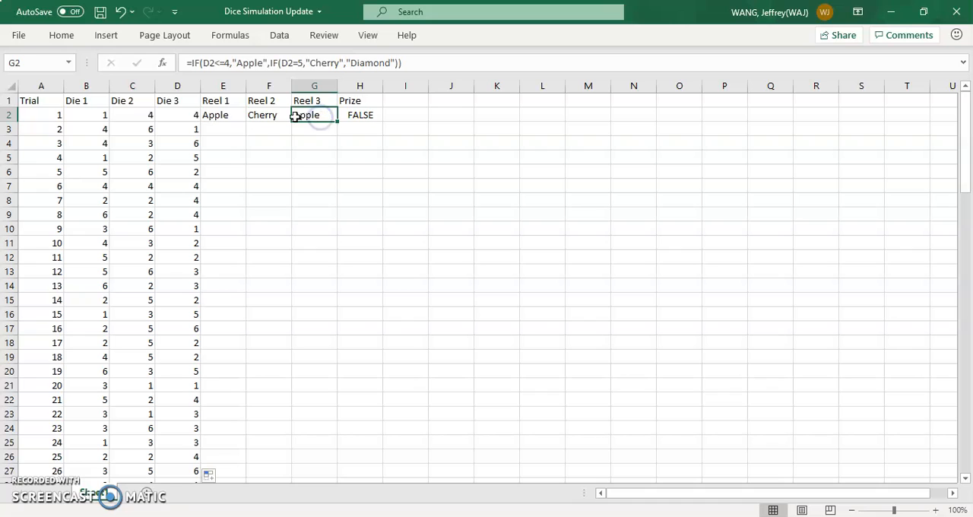
Step: Fill the three reel formulas in E2:G2 down through trial 100
click(231, 114)
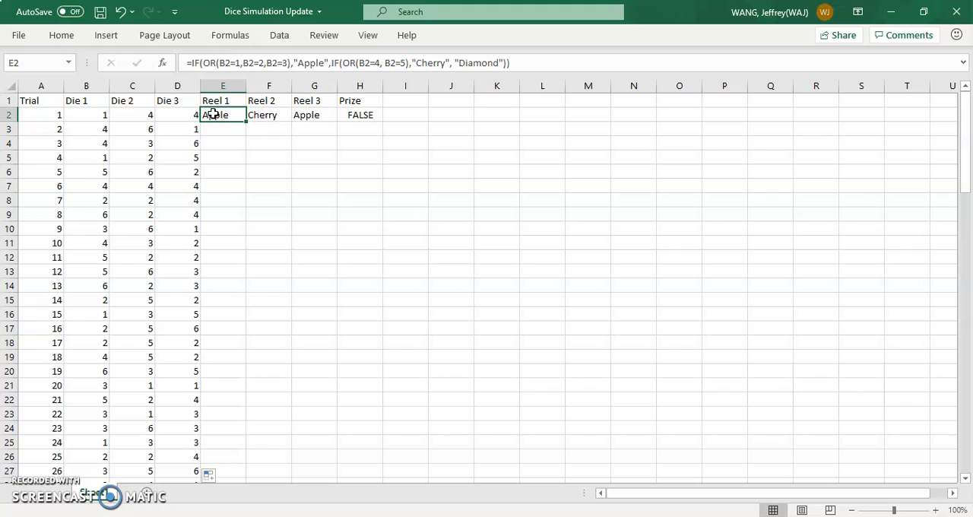
drag(214, 114, 322, 109)
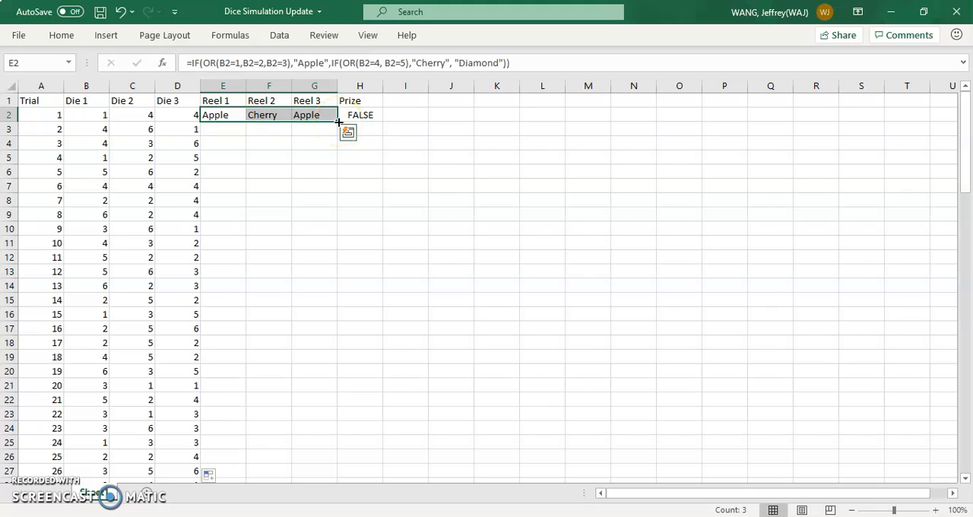
double_click(339, 122)
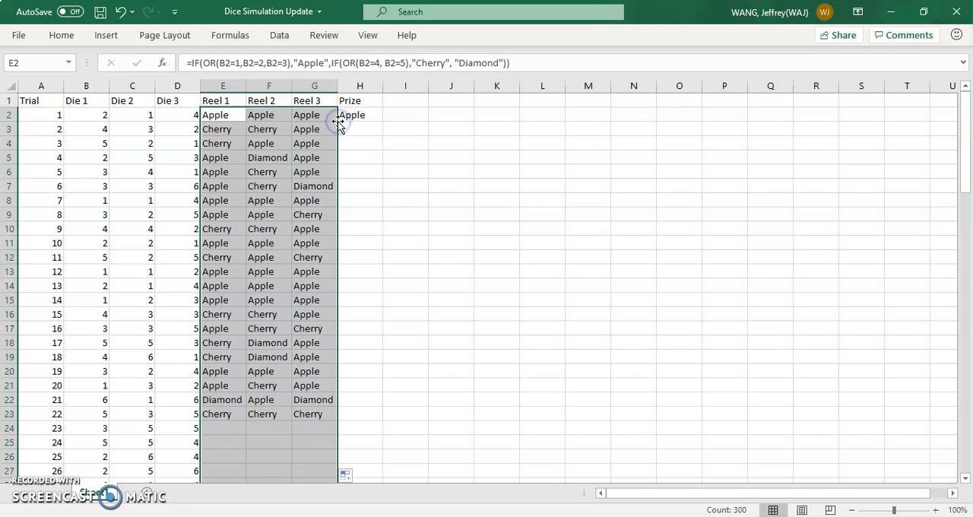
scroll(298, 277, down, 1)
scroll(297, 275, up, 1)
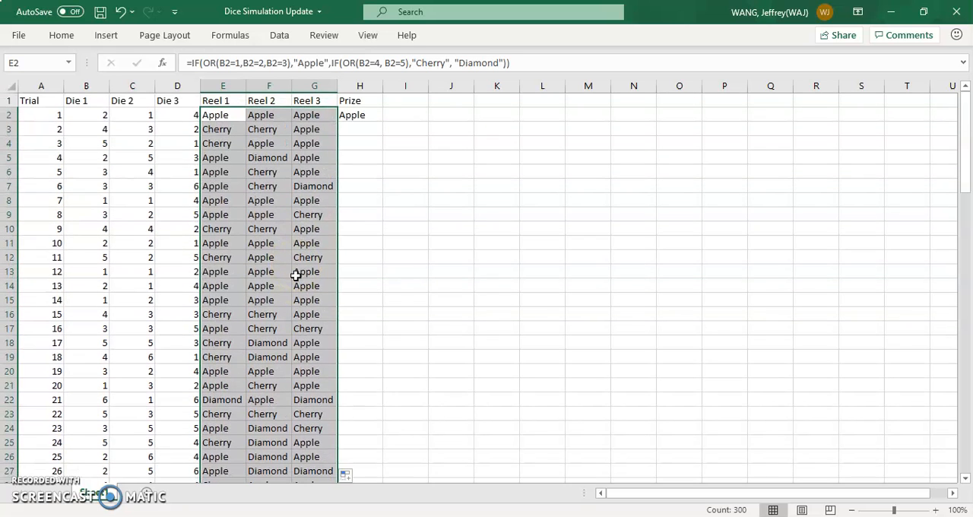
Step: Check trial 2's three die rolls against the Reel 1, Reel 2 and Reel 3 outcomes in row 3
click(102, 126)
click(134, 129)
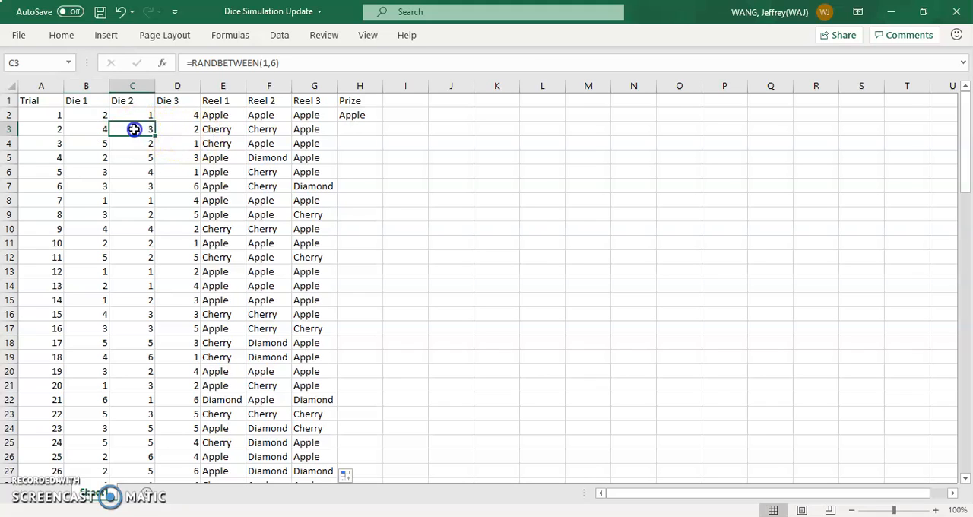
click(191, 129)
click(216, 129)
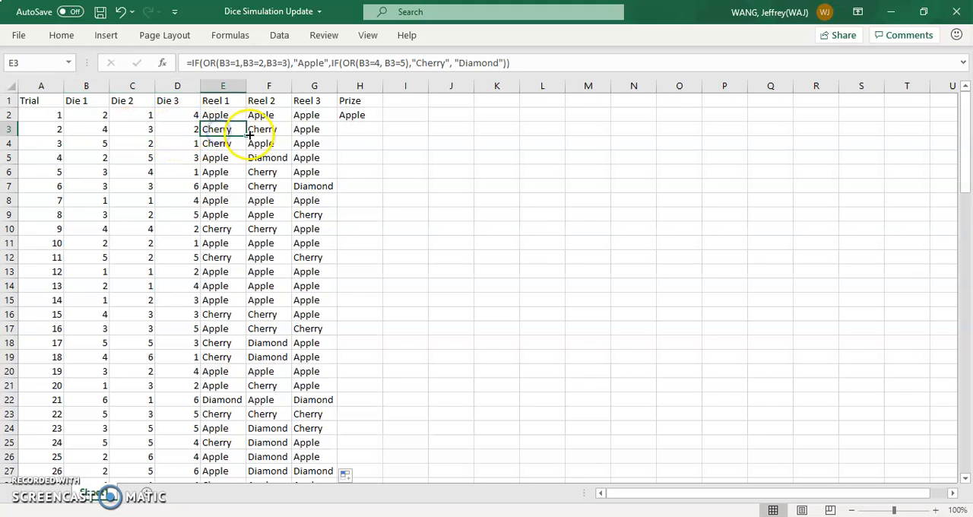
click(251, 132)
click(222, 132)
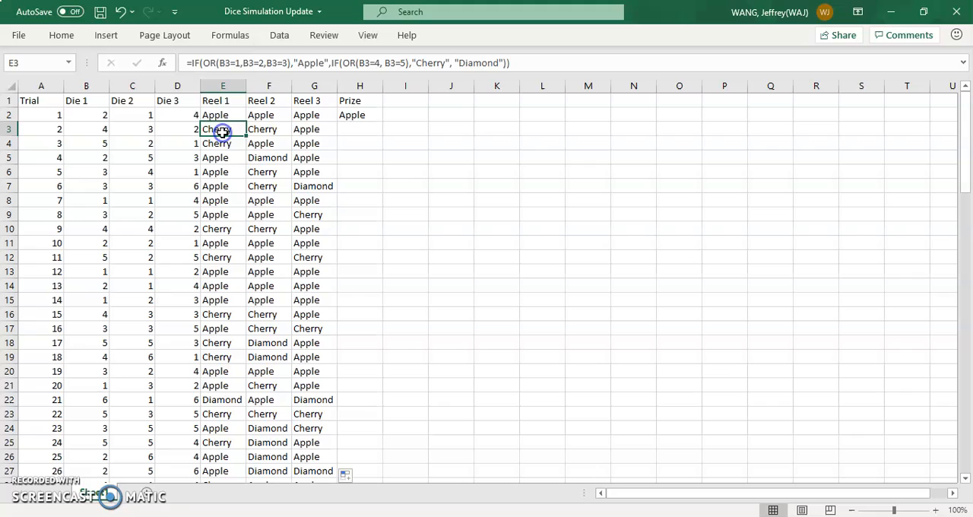
click(268, 131)
click(298, 129)
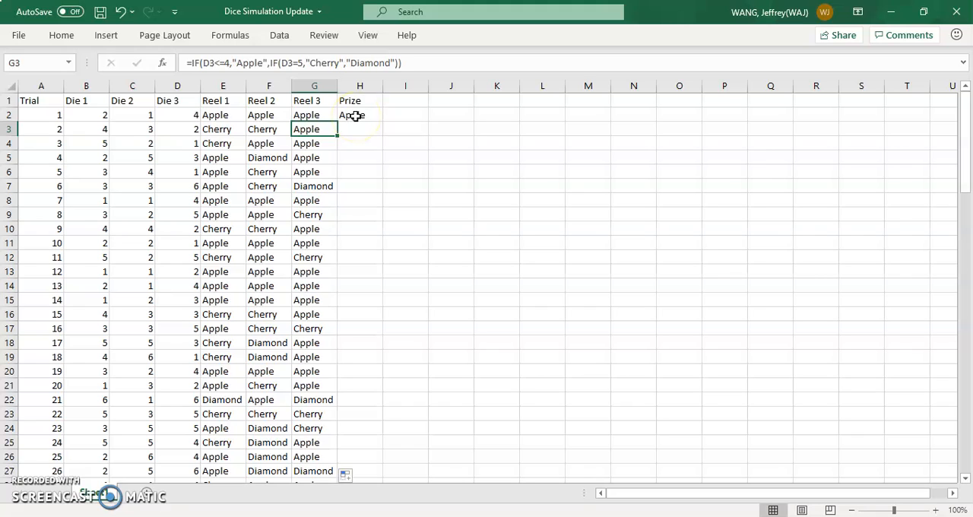
Step: Review the Prize formula in H2 against trial 1's three reels and re-enter it to recalculate the sheet
drag(223, 115, 296, 114)
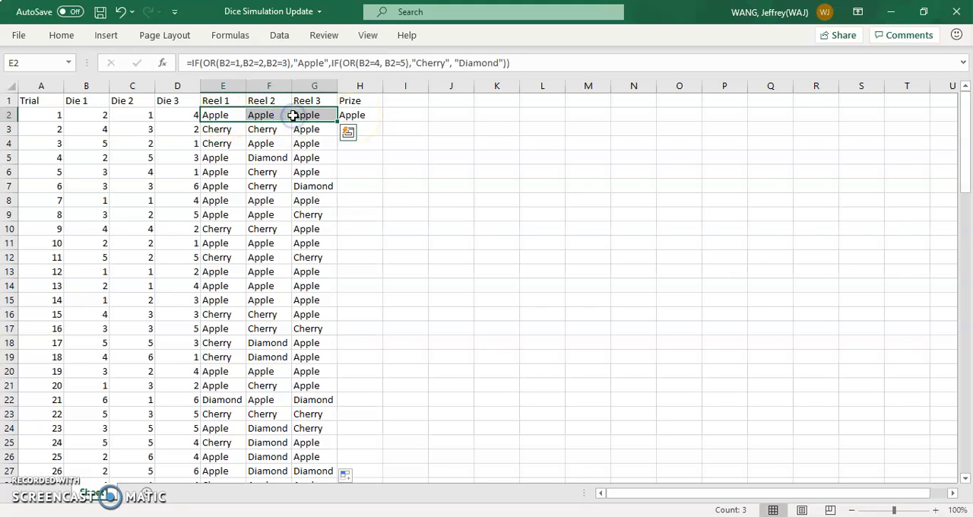
click(368, 117)
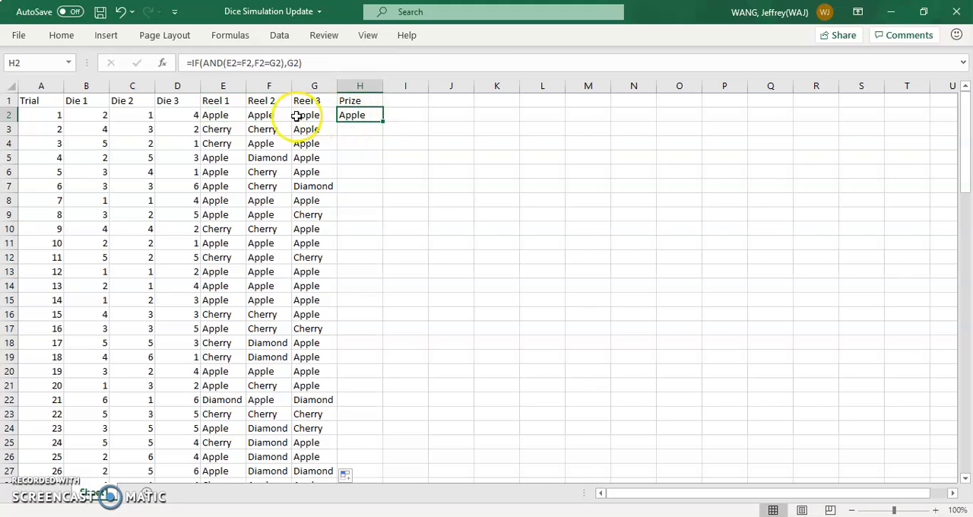
double_click(363, 115)
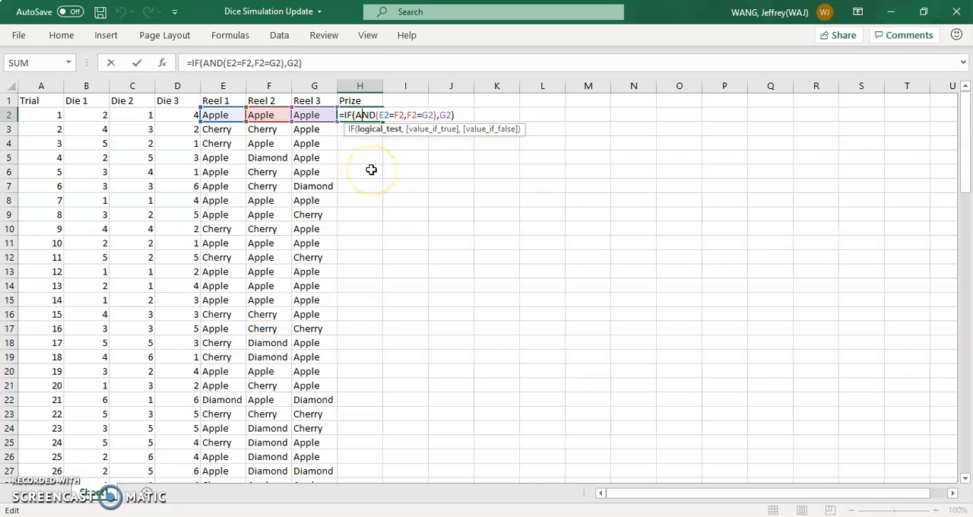
key(Return)
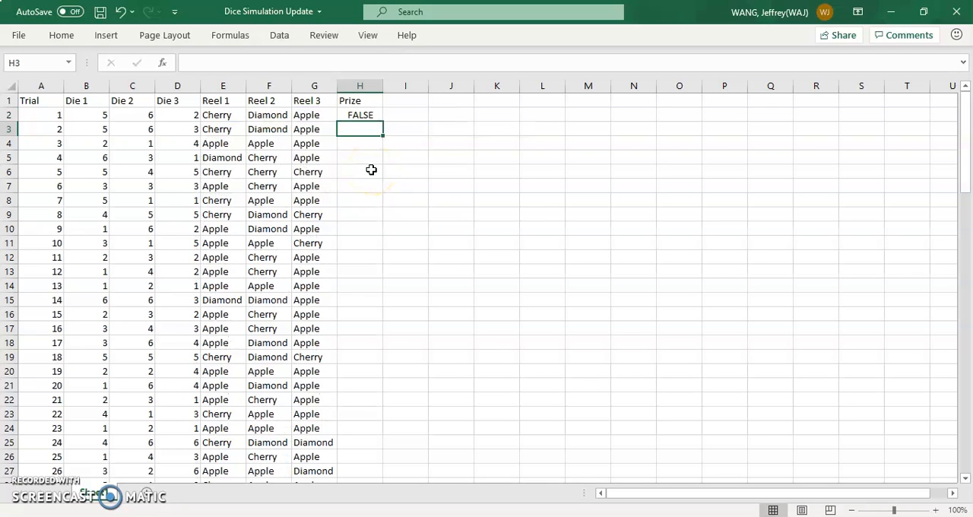
Step: Add an empty text result to the Prize formula in H2 for non-matching reels, making it =IF(AND(E2=F2,F2=G2),G2,"")
key(Up)
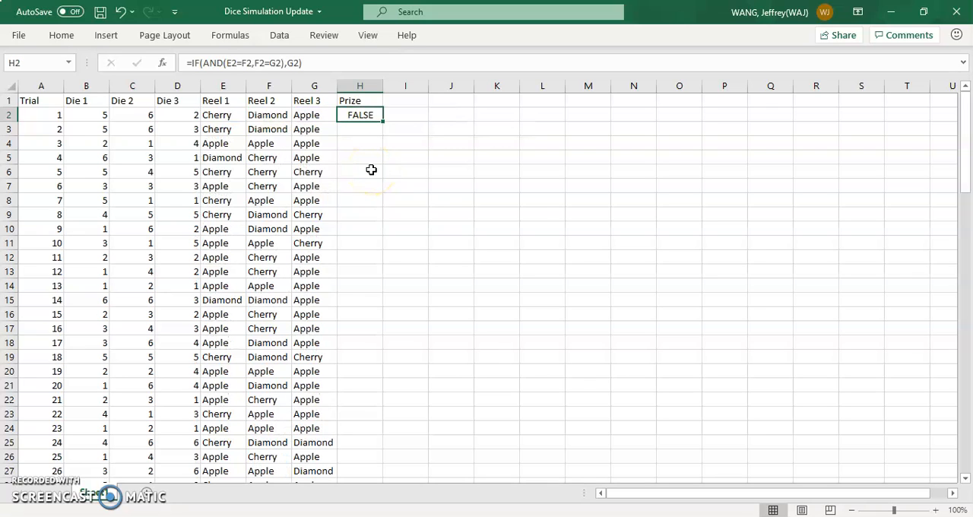
click(302, 63)
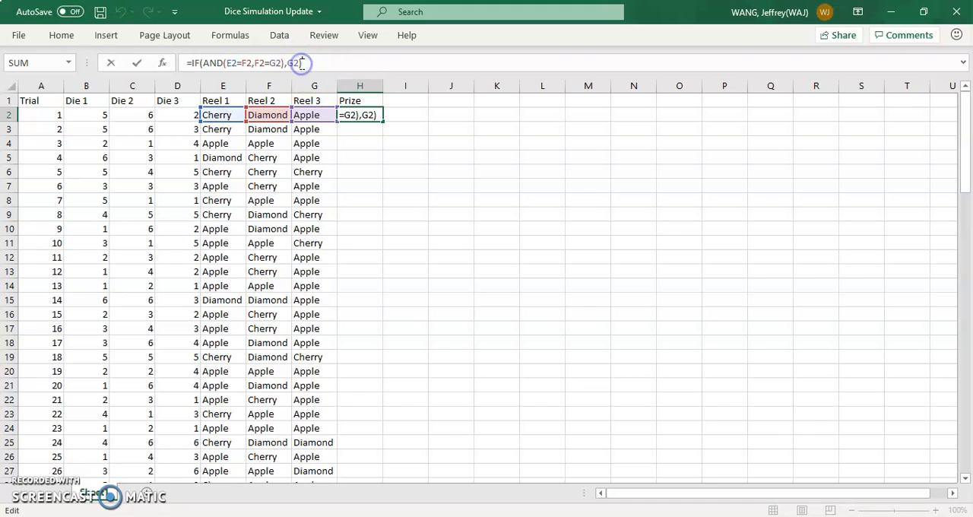
text(,"")
key(Return)
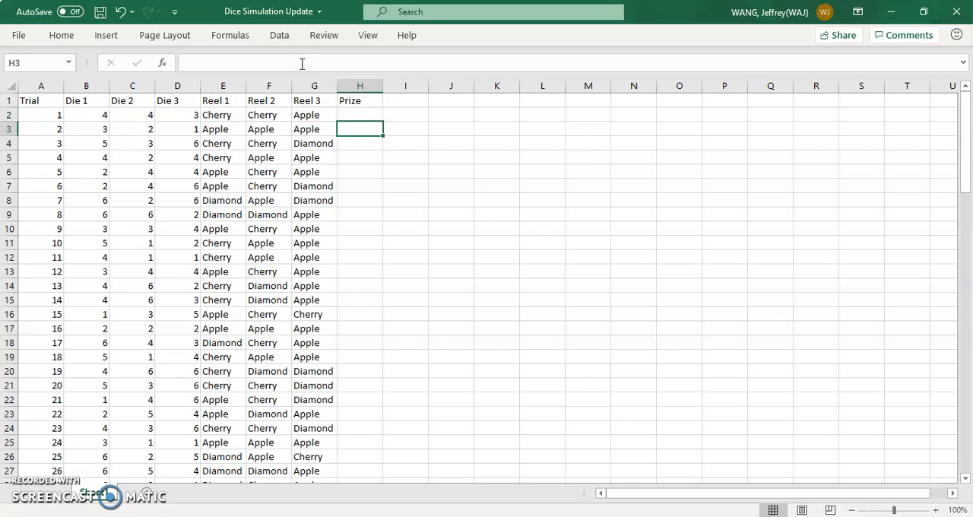
Step: Fill the Prize formula in H2 down the column through trial 100 and deselect the filled range
key(Up)
click(371, 114)
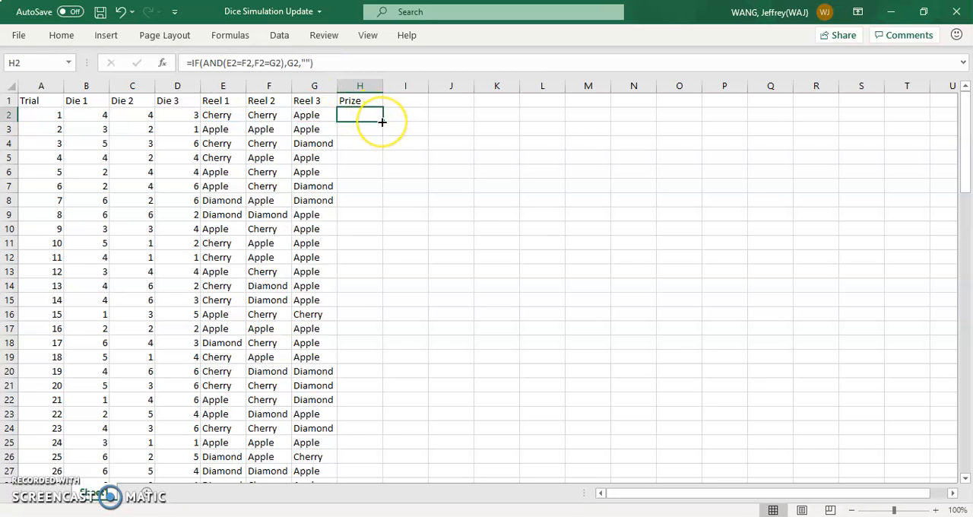
double_click(382, 122)
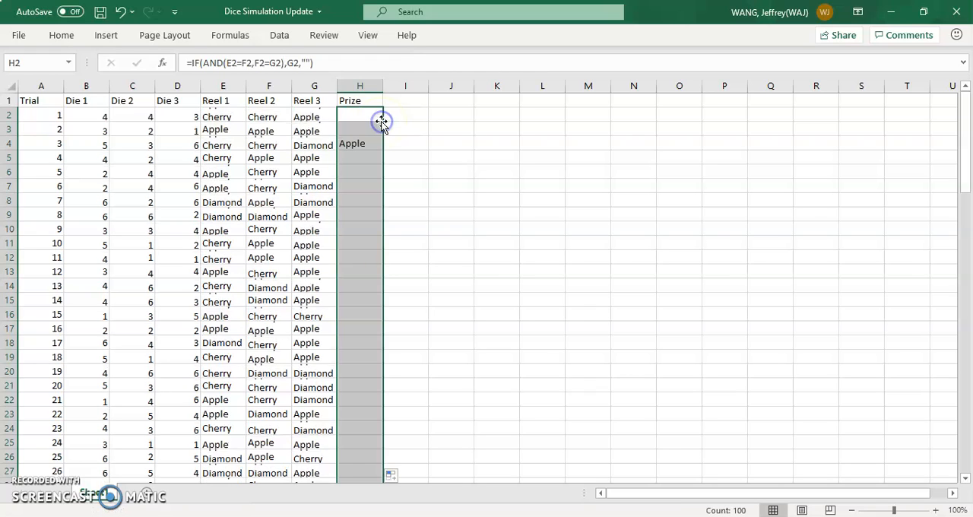
click(471, 269)
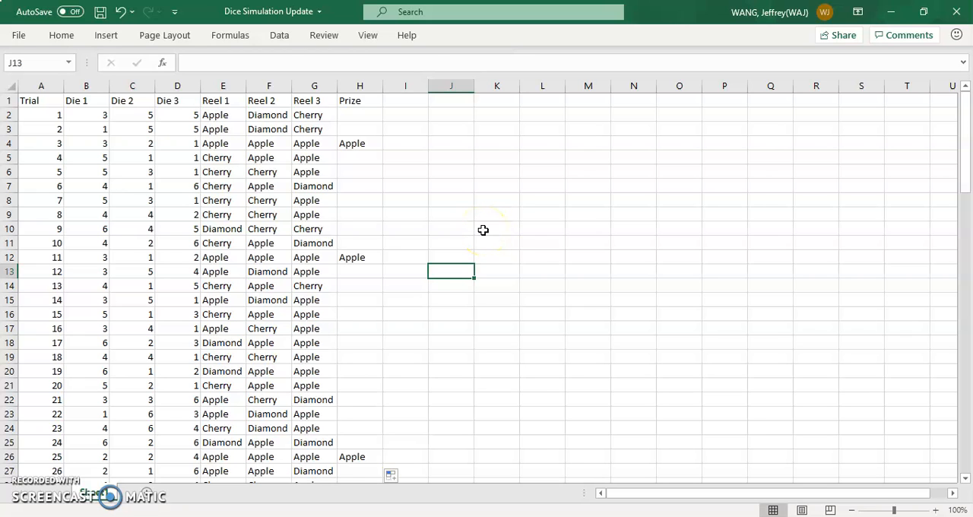
Step: Examine the Prize column down the list of trials, comparing each awarded prize with its three reels
scroll(483, 229, down, 4)
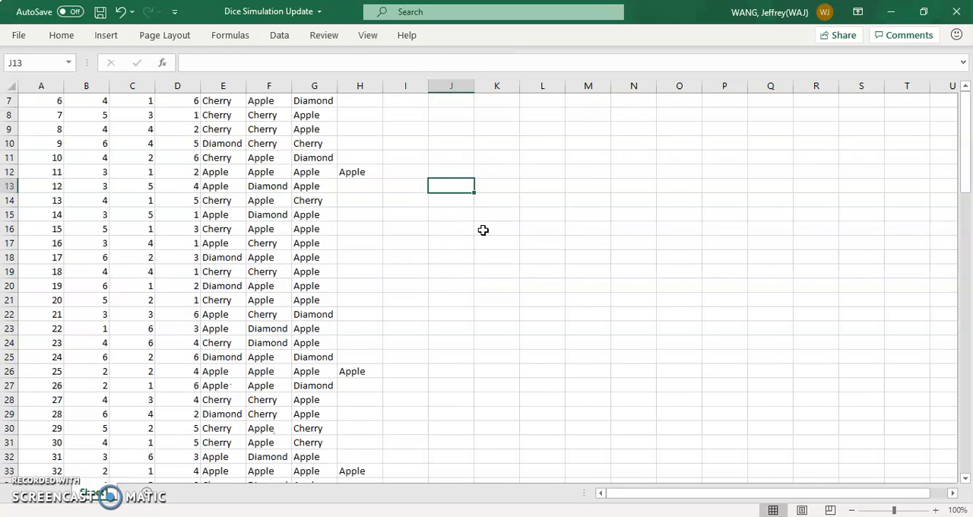
scroll(482, 229, up, 4)
scroll(483, 230, up, 1)
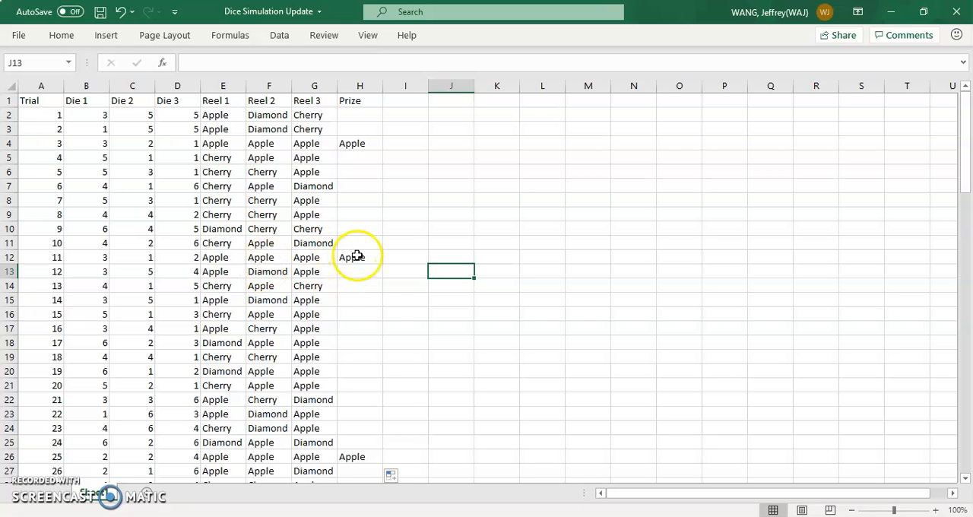
scroll(387, 305, down, 1)
scroll(387, 306, up, 1)
scroll(387, 305, down, 1)
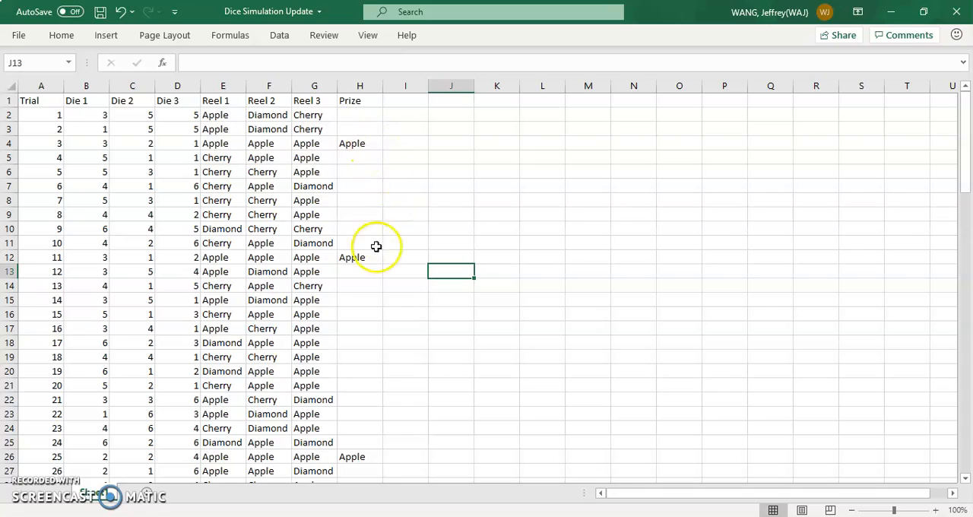
scroll(374, 251, down, 6)
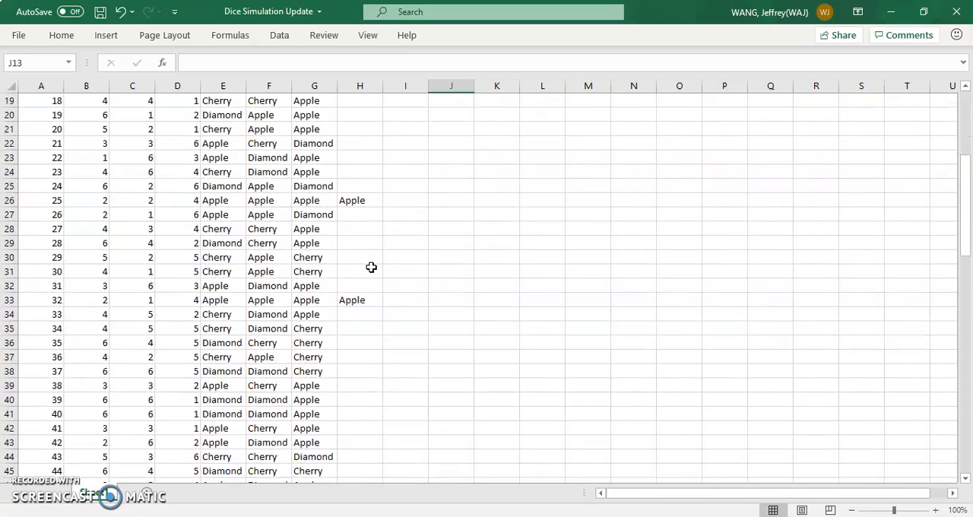
scroll(371, 266, down, 6)
scroll(373, 342, down, 3)
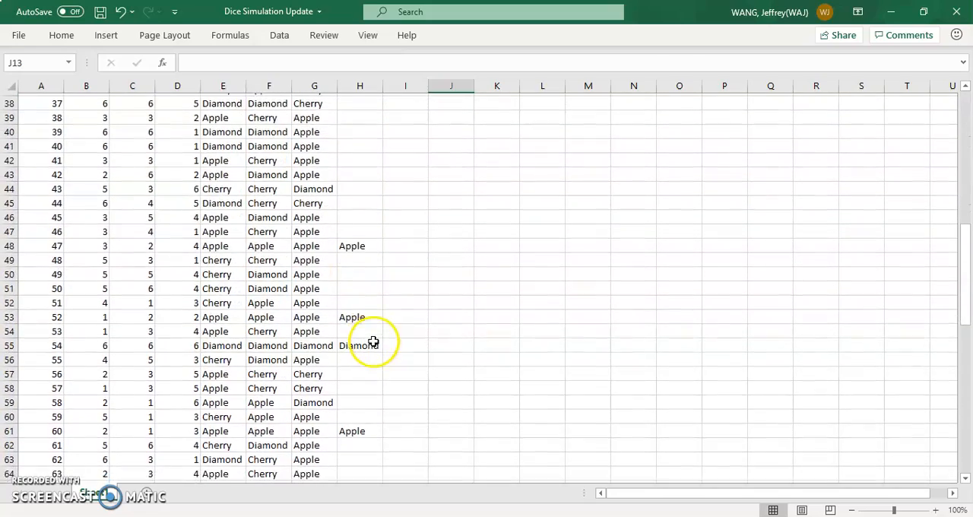
scroll(393, 423, down, 9)
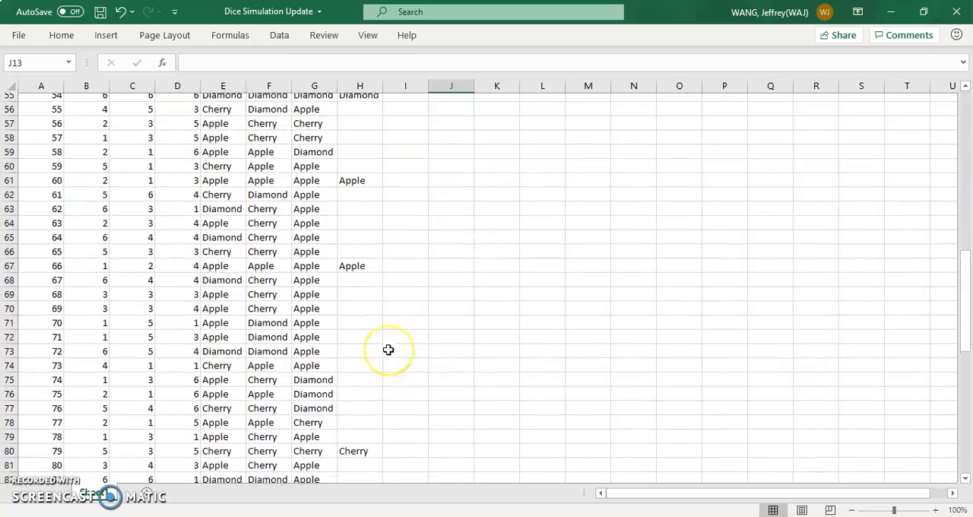
scroll(380, 407, down, 5)
scroll(380, 407, up, 11)
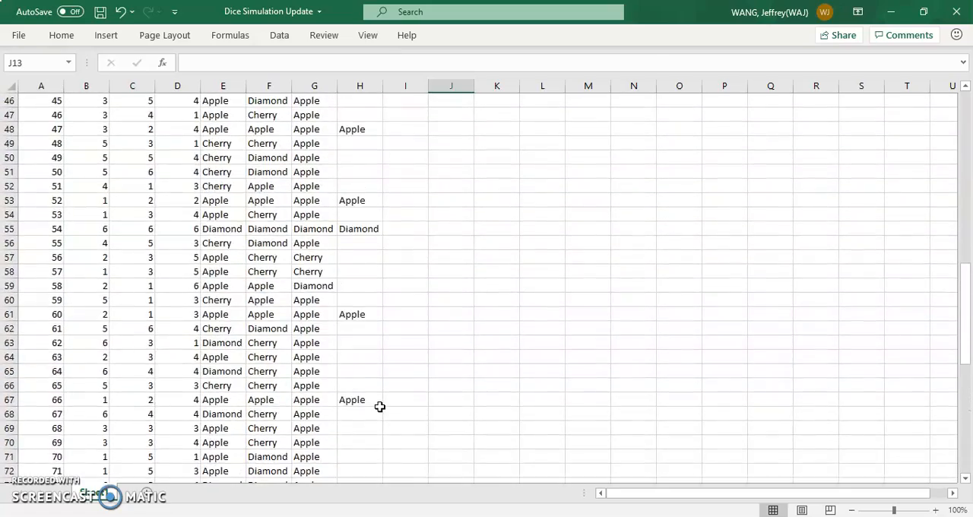
scroll(380, 407, up, 11)
scroll(380, 407, up, 4)
scroll(380, 406, down, 11)
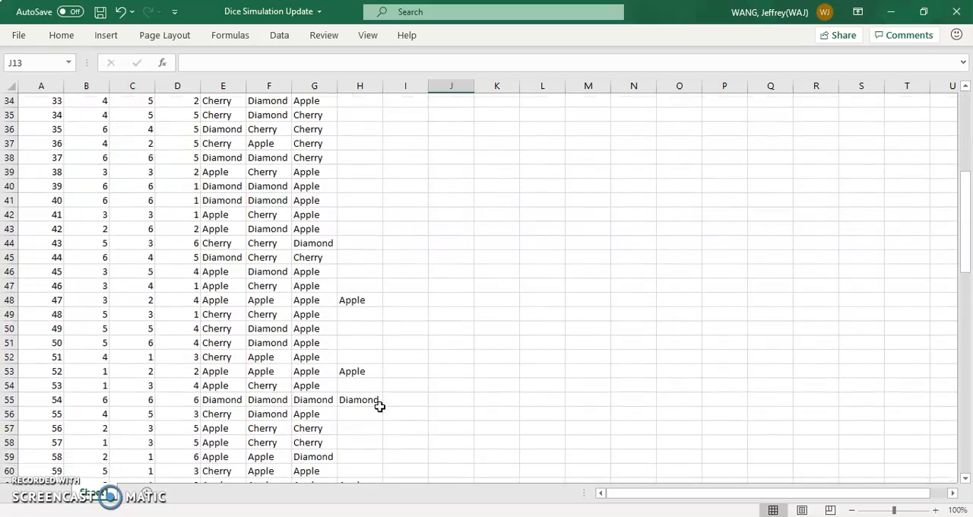
scroll(380, 407, down, 3)
Step: Inspect the Prize cells for trials 54 and 79 against the three reel outcomes in their rows
click(368, 273)
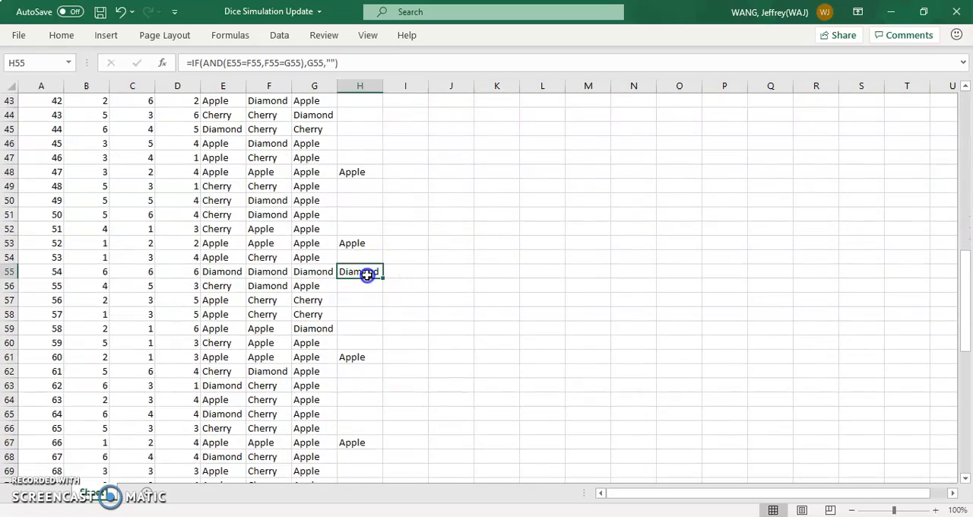
scroll(425, 358, down, 8)
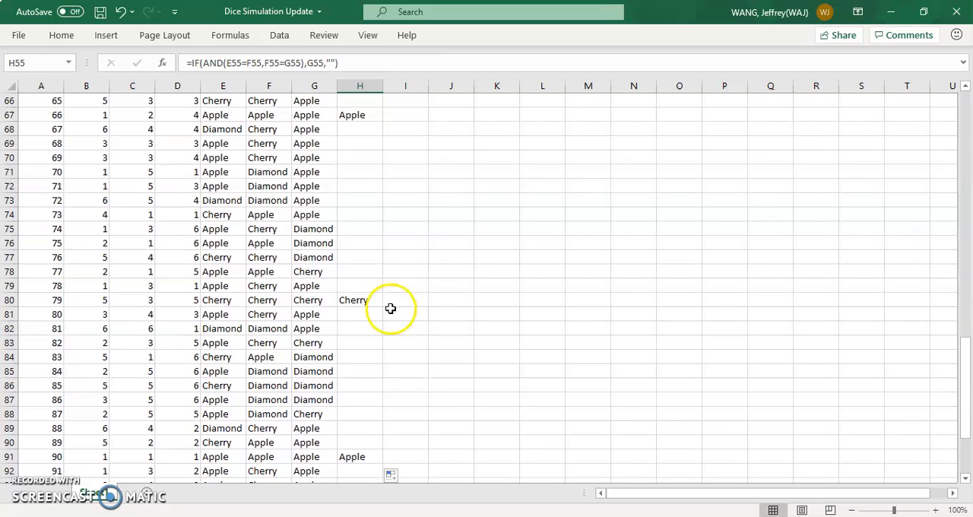
click(362, 301)
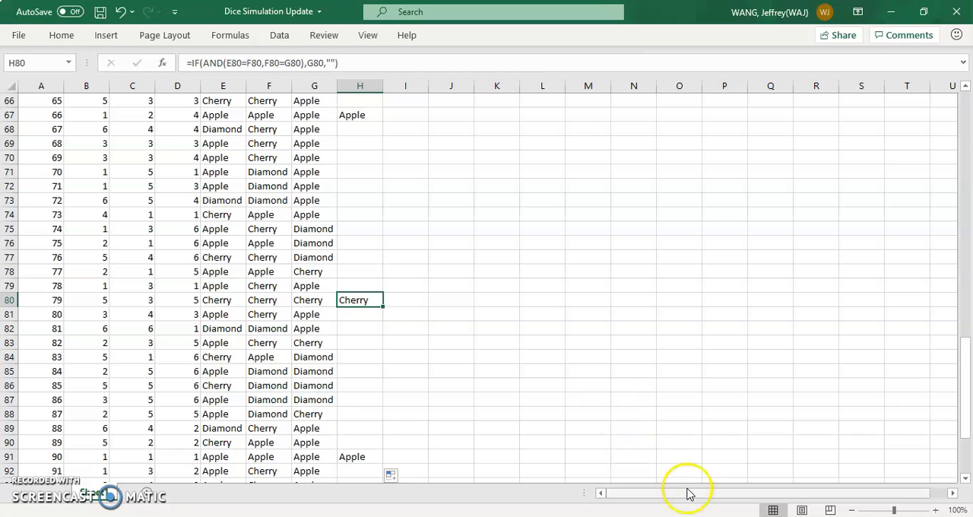
Step: Switch to Microsoft Teams and open the file list of the current Year 10 Core Maths class channel
click(698, 516)
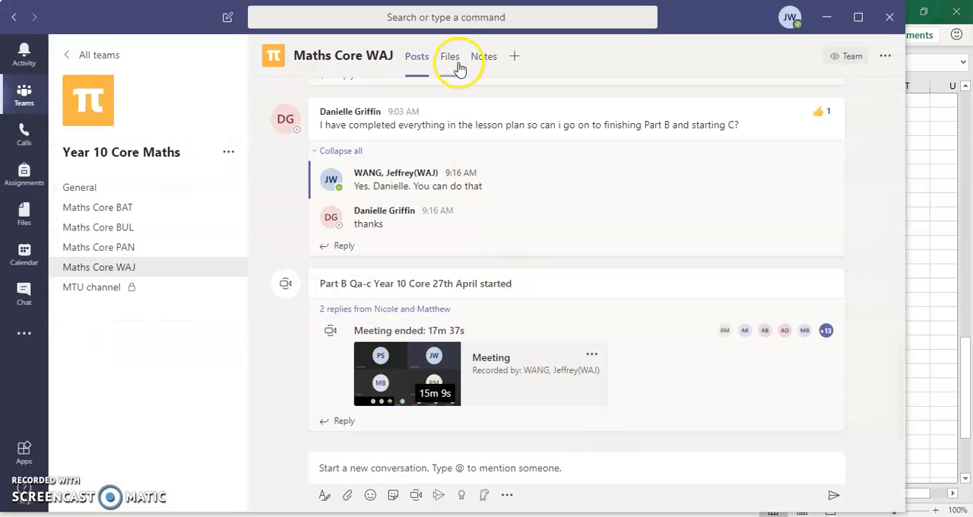
click(454, 62)
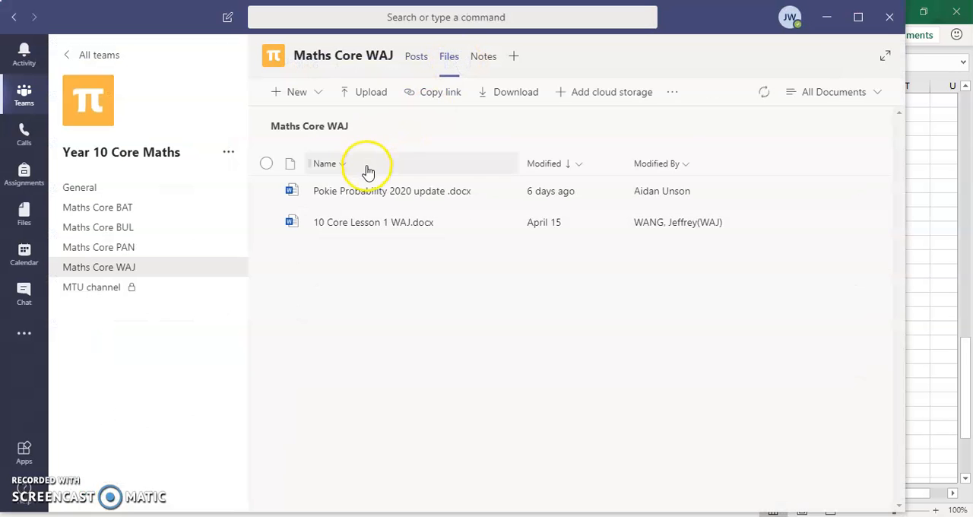